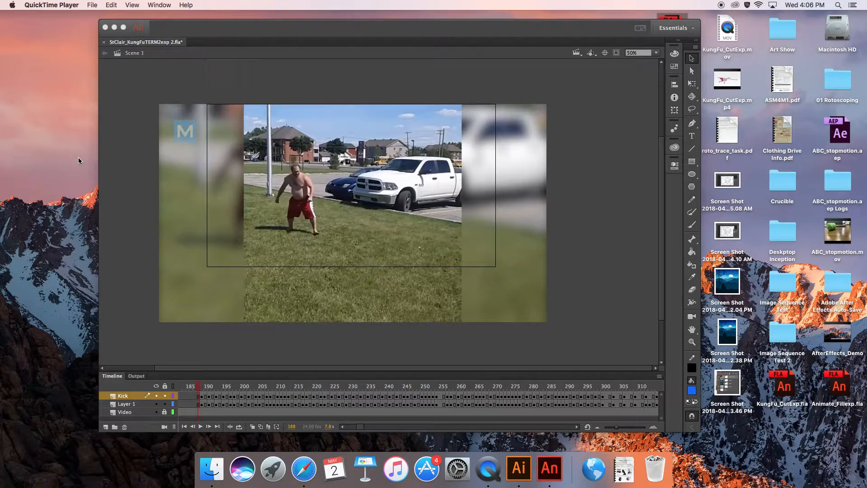
Rename the Layer 1 layer as Setting
click(129, 406)
double_click(129, 405)
text(Setting)
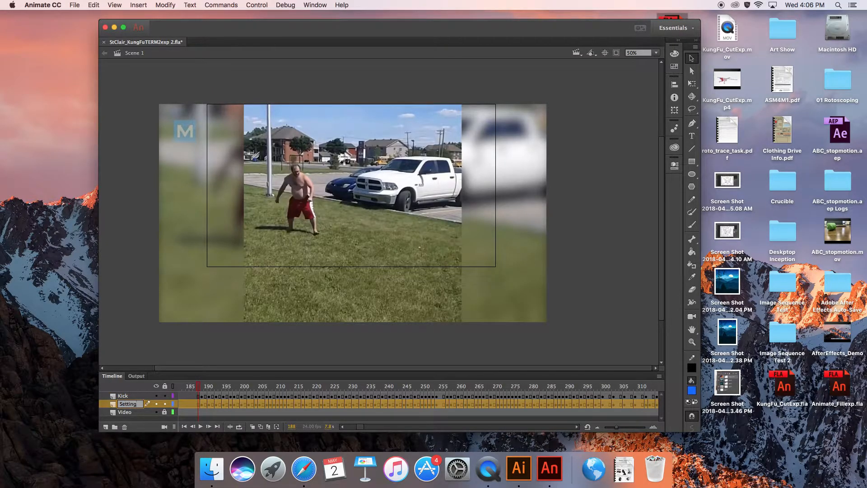
key(Return)
Check the contents of the Video, Setting and Kick layers around frame 189 by toggling each layer's visibility off and on
click(156, 412)
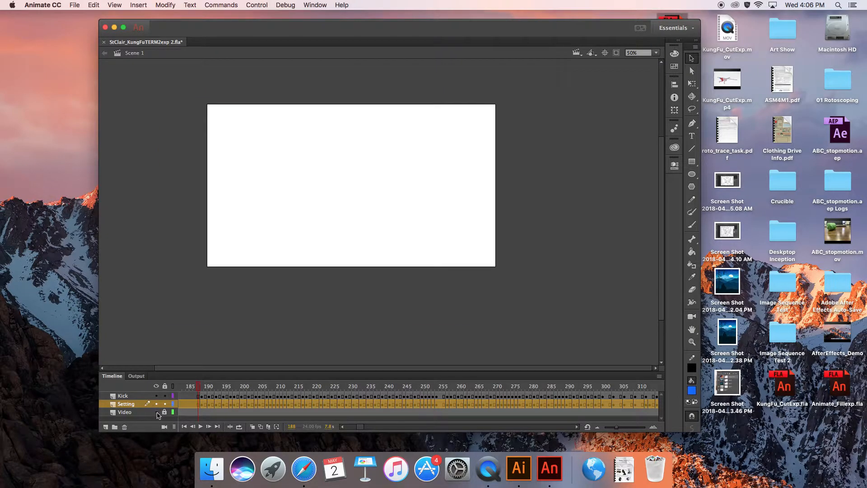
click(156, 411)
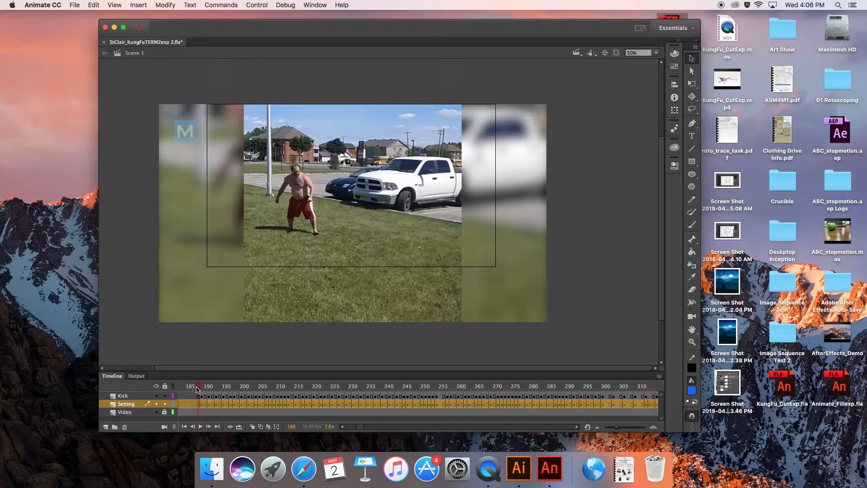
click(201, 388)
click(156, 405)
click(156, 405)
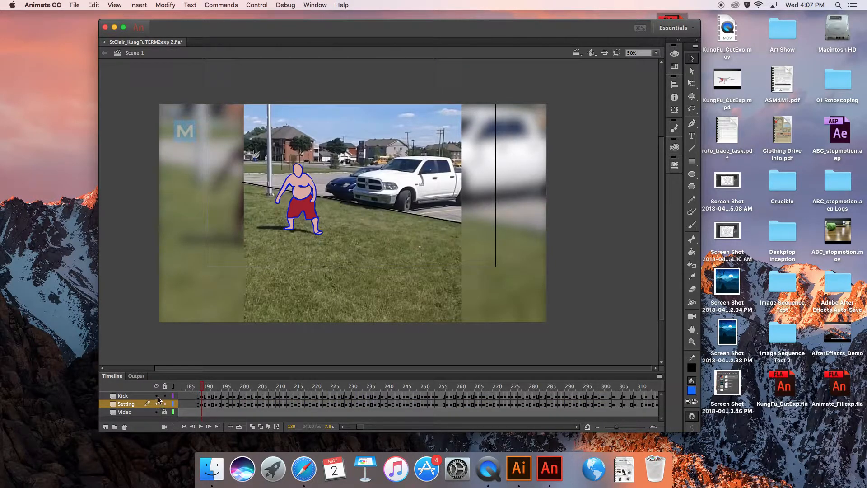
click(156, 396)
click(156, 396)
Hide the Video layer, play the drawn animation from frame 187, and return the playhead to frame 187
click(155, 412)
drag(202, 387, 195, 389)
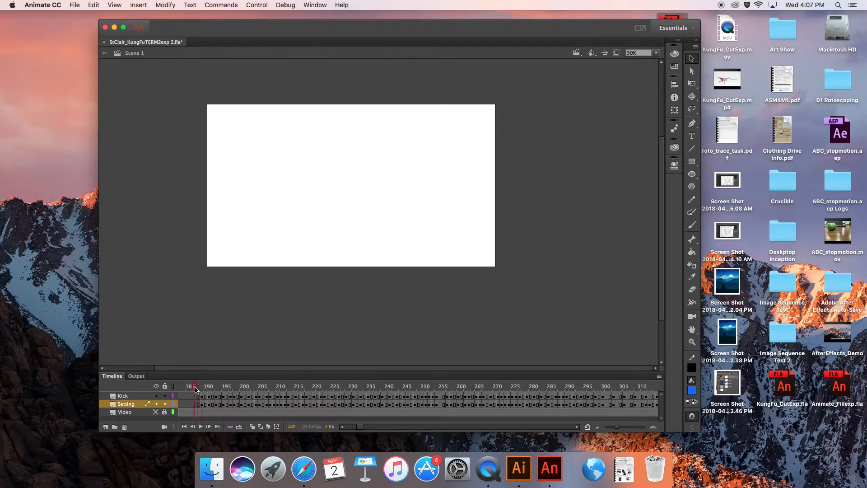
key(Return)
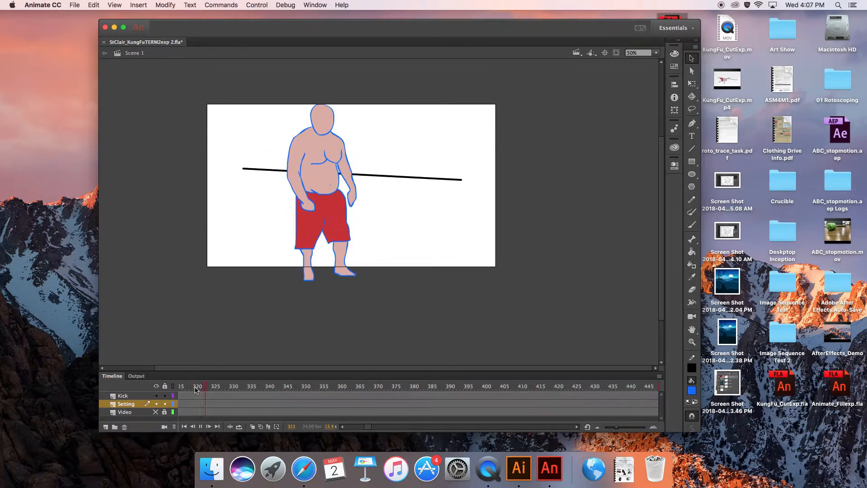
key(Return)
scroll(216, 399, left, 10)
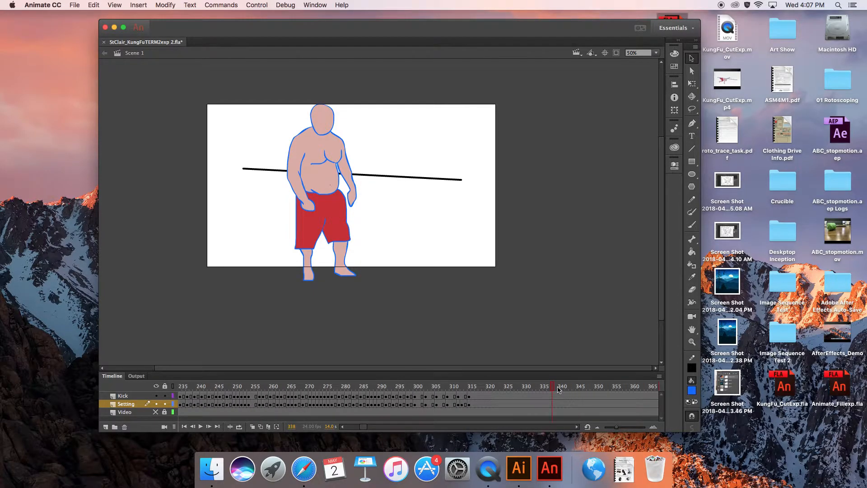
drag(552, 386, 198, 387)
scroll(242, 395, left, 10)
scroll(243, 394, right, 3)
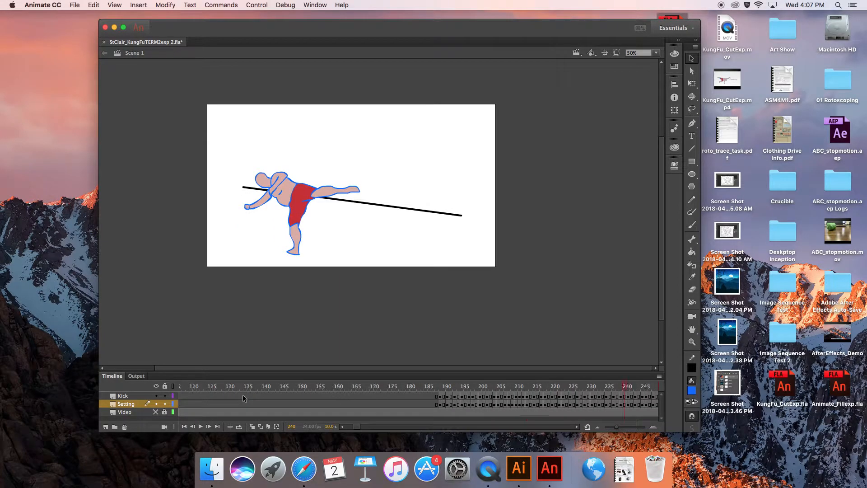
drag(579, 387, 387, 385)
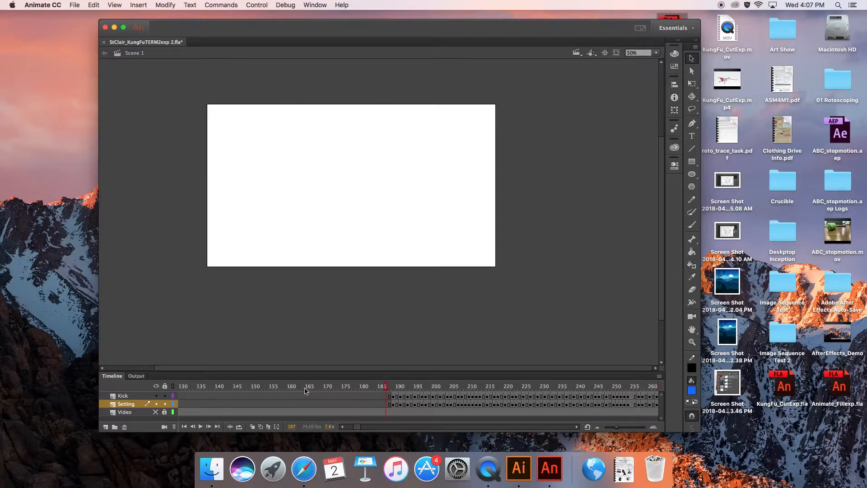
Delete the Video reference layer
click(136, 412)
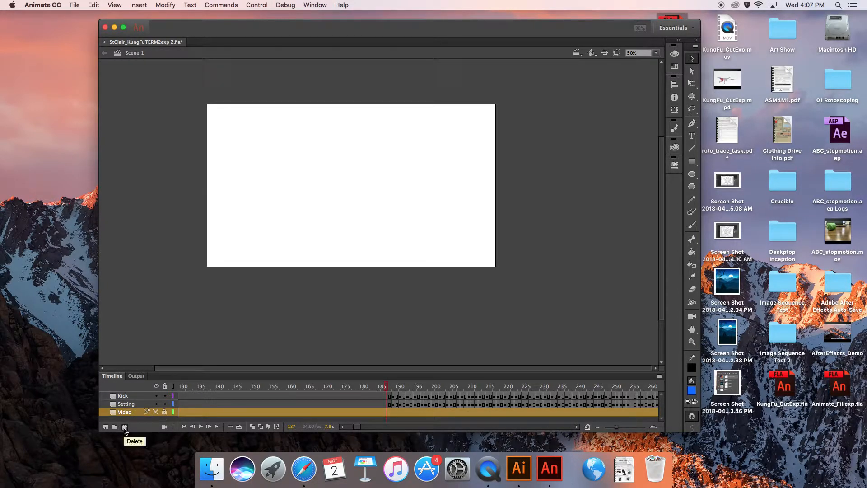
click(125, 428)
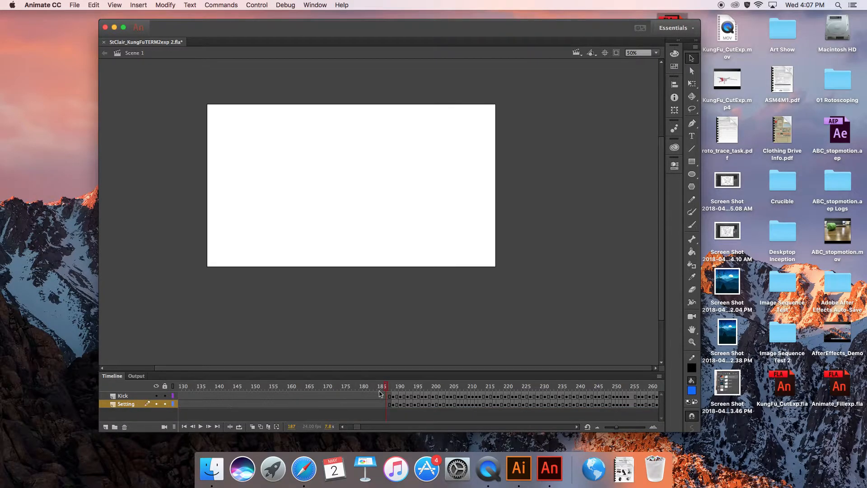
Remove the empty frames 1 to 188 from both the Kick and Setting layers so the drawings start at frame 1
click(394, 397)
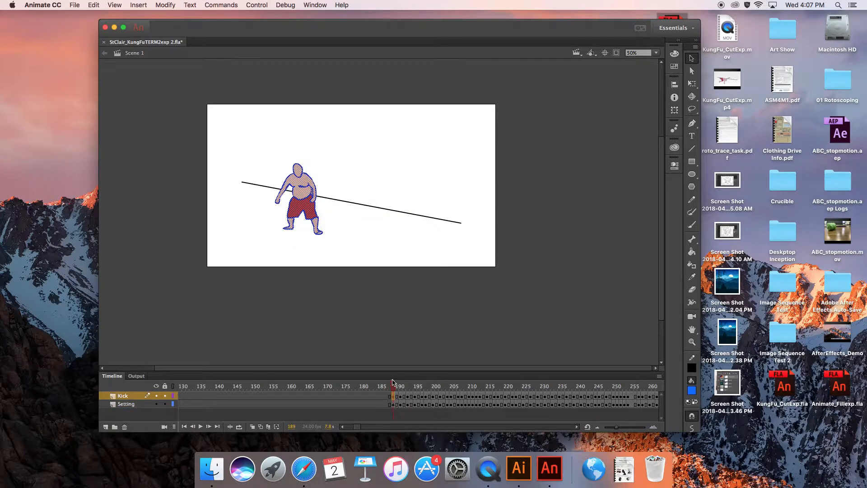
click(292, 427)
text(188)
key(Return)
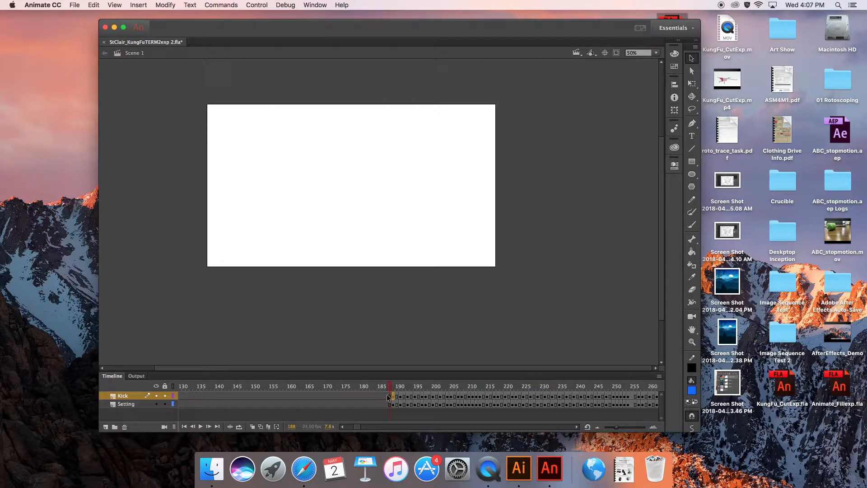
drag(392, 396, 179, 407)
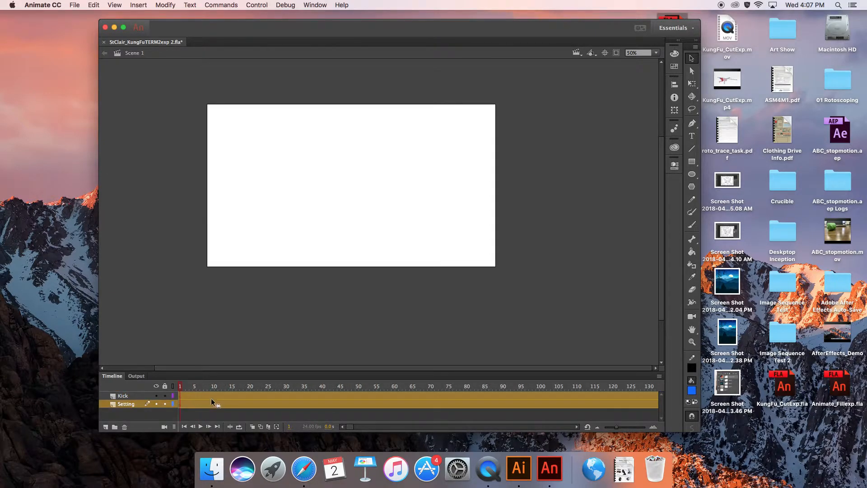
right_click(220, 395)
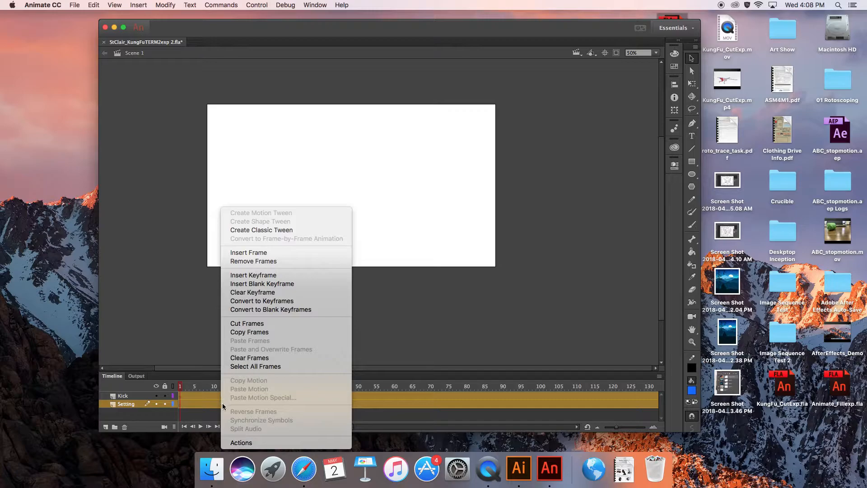
click(292, 262)
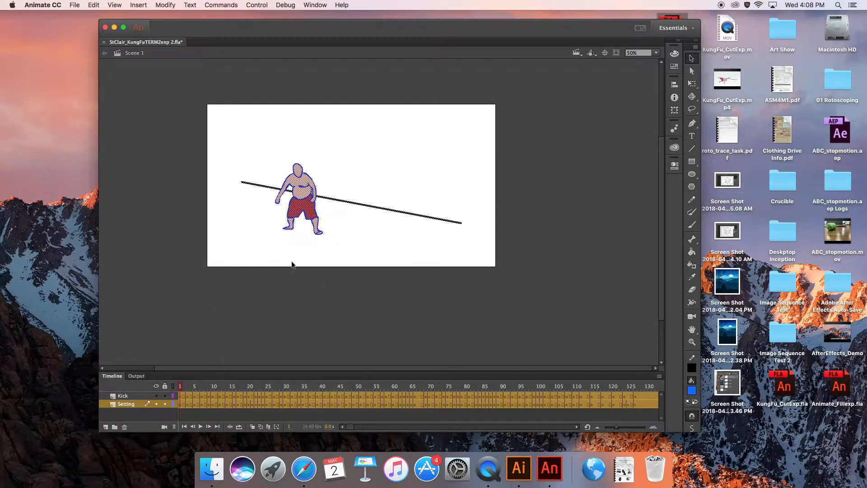
Examine the end of the Kick and Setting layers around frames 127 and 128 to locate the last drawing and the surplus frames
click(545, 417)
scroll(519, 404, right, 5)
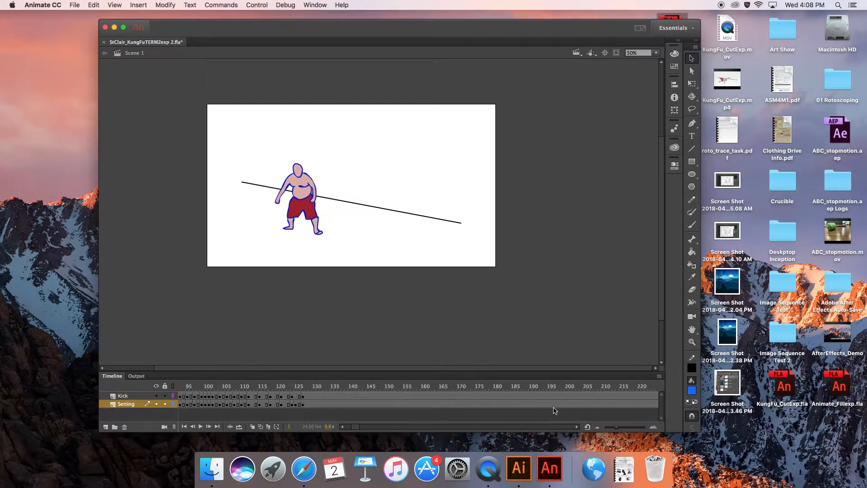
scroll(485, 397, left, 3)
click(302, 396)
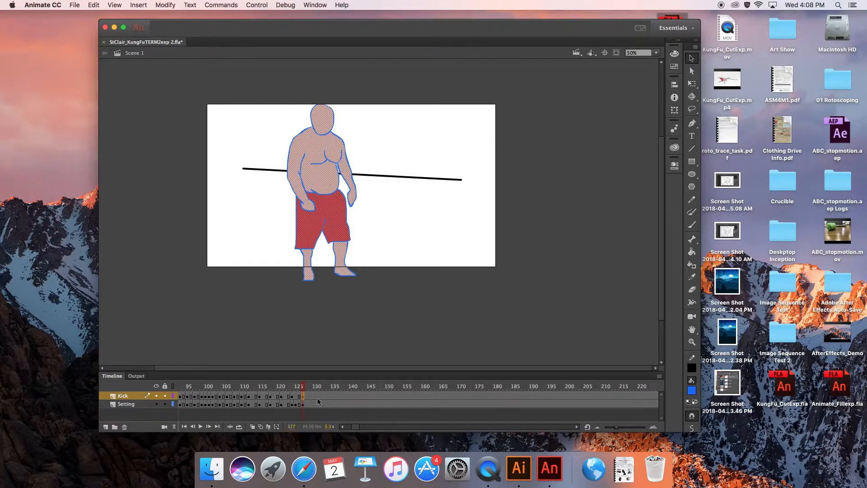
scroll(310, 420, left, 1)
scroll(310, 420, left, 5)
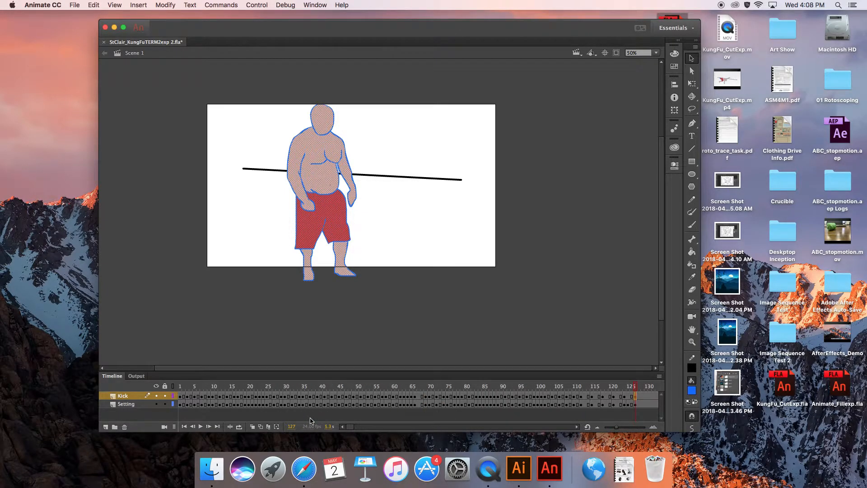
click(410, 426)
scroll(410, 426, left, 10)
scroll(406, 425, left, 4)
click(293, 426)
text(128)
key(Return)
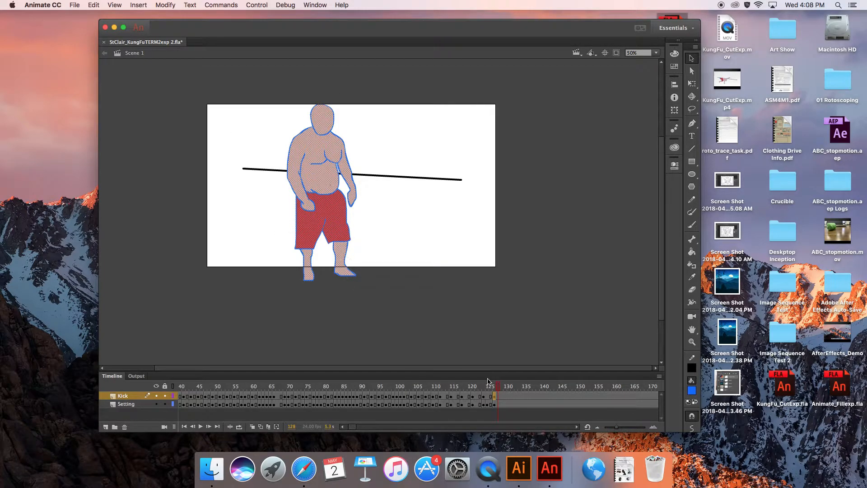
click(507, 396)
click(581, 396)
drag(582, 387, 494, 387)
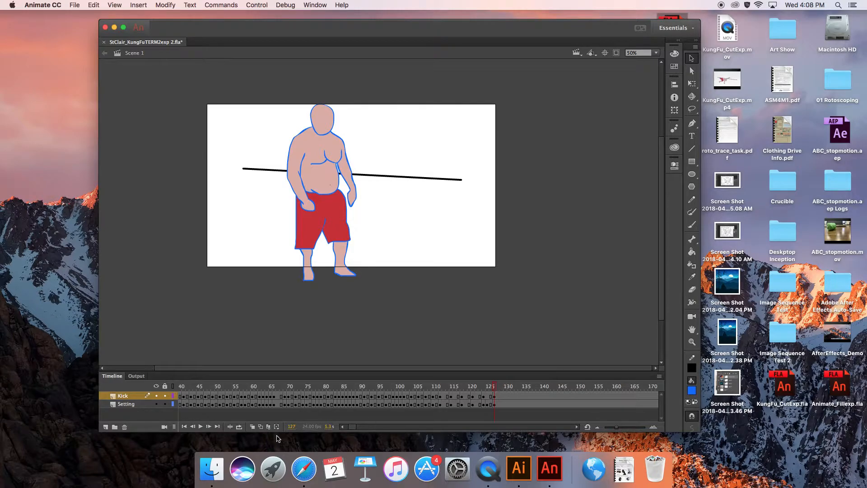
Remove all surplus frames from frame 128 to the end of the timeline on both the Kick and Setting layers
click(292, 427)
text(128)
key(Return)
drag(499, 396, 828, 421)
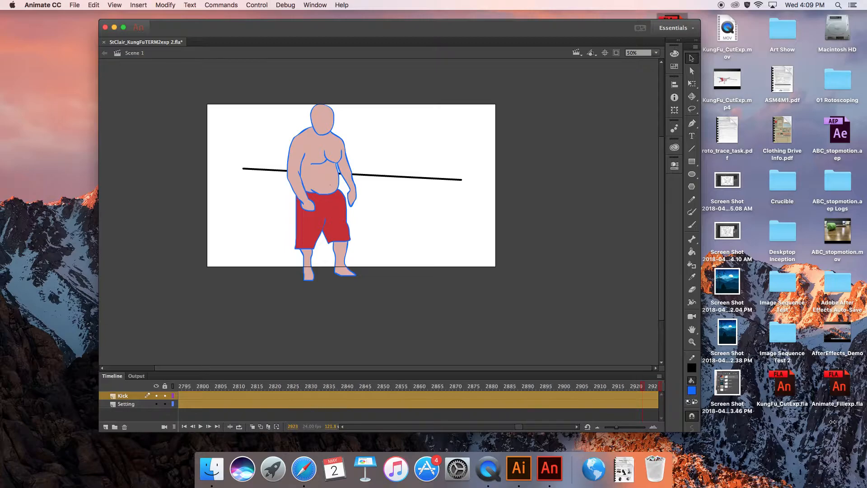
drag(833, 422, 833, 422)
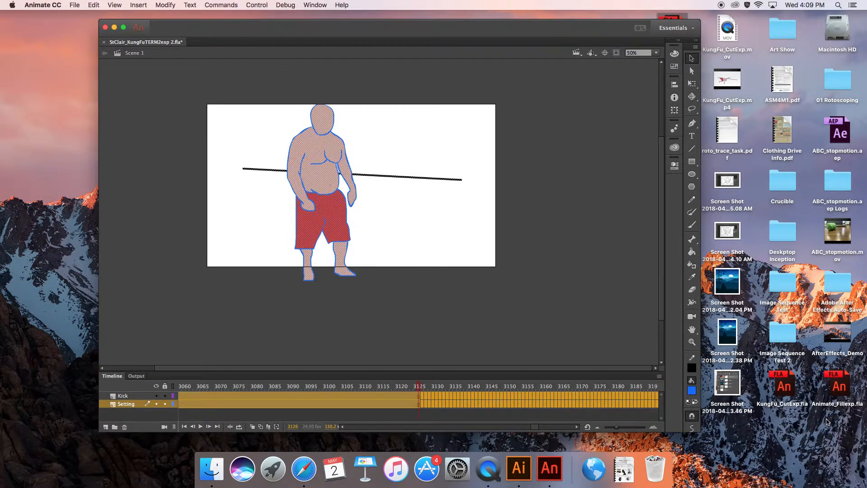
right_click(331, 396)
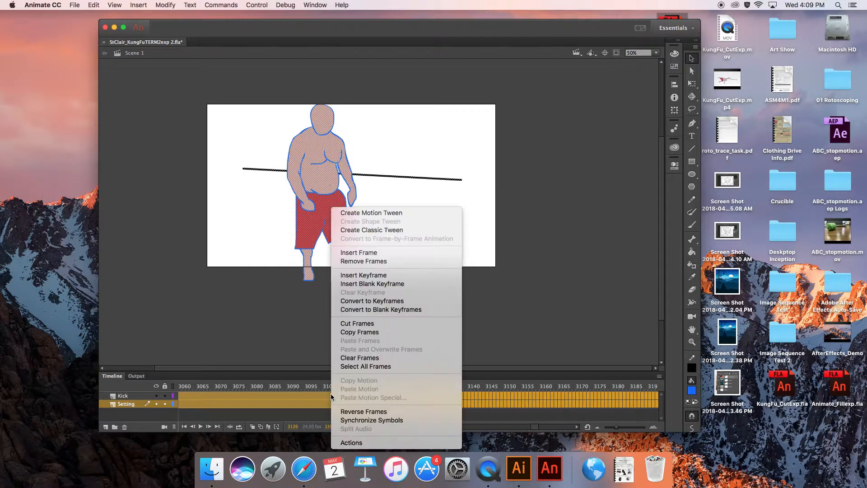
click(397, 261)
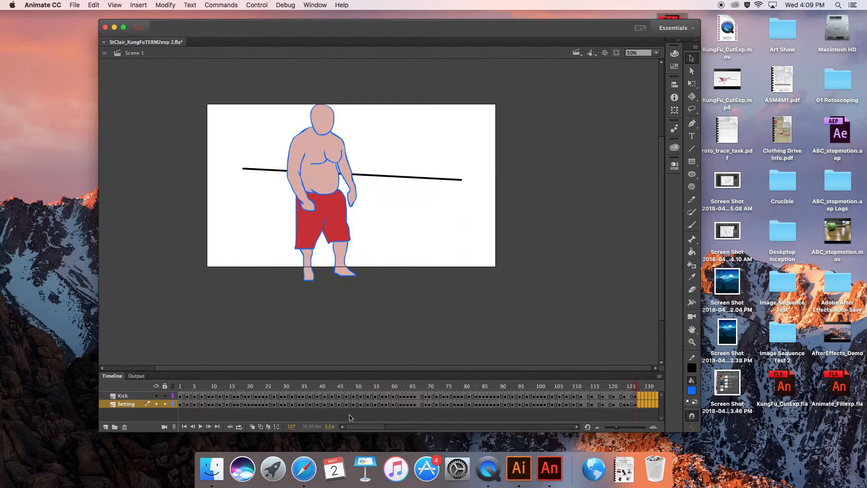
Play the trimmed animation through to its end and return the playhead to frame 1
key(Return)
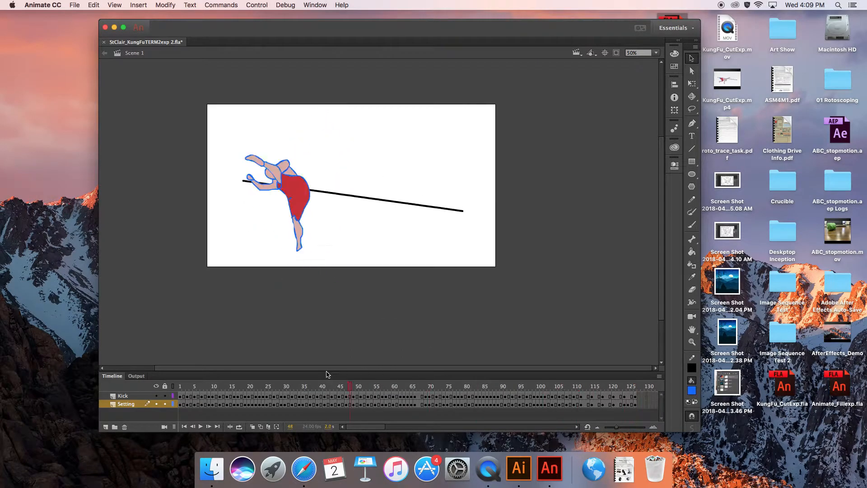
key(Return)
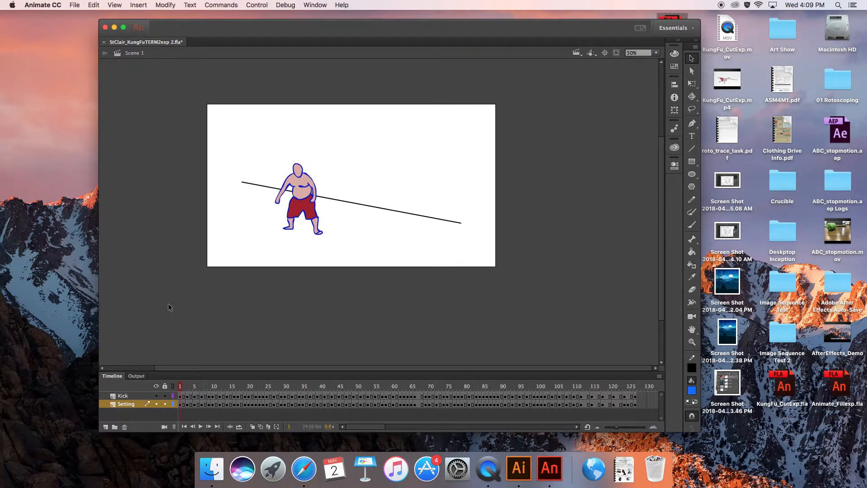
key(Return)
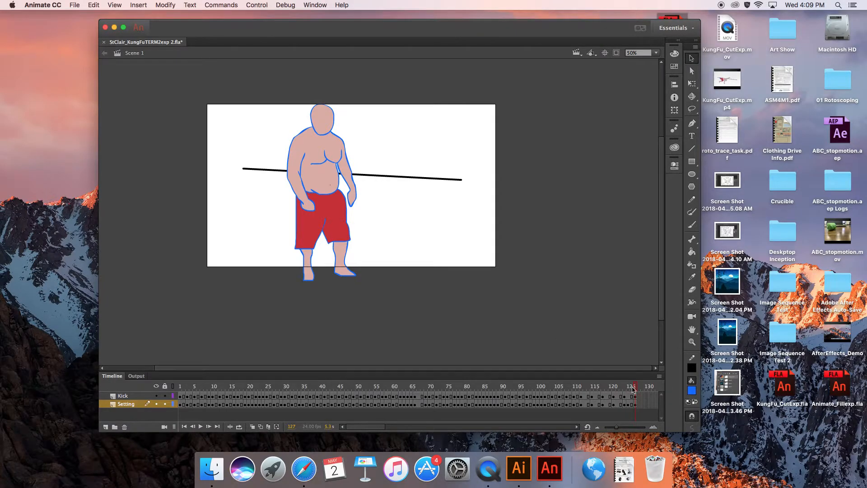
drag(635, 388, 149, 376)
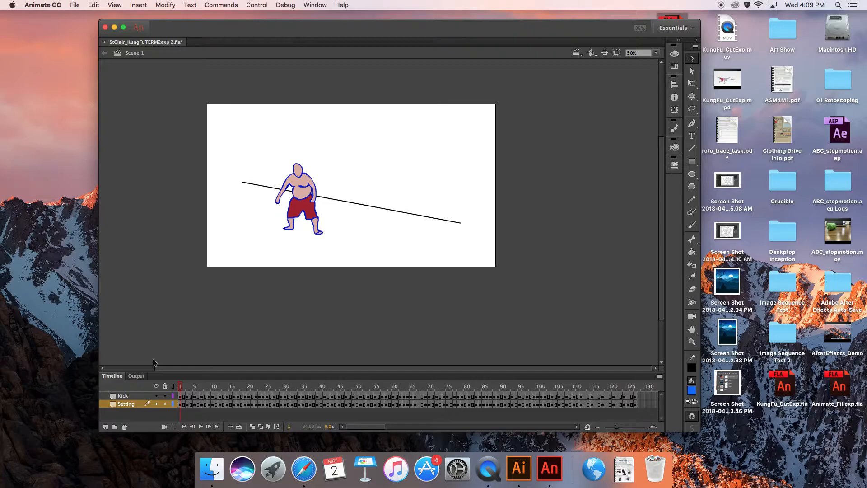
Start a video export and set its destination to a QuickTime movie named lastname_roto on the Desktop
click(75, 5)
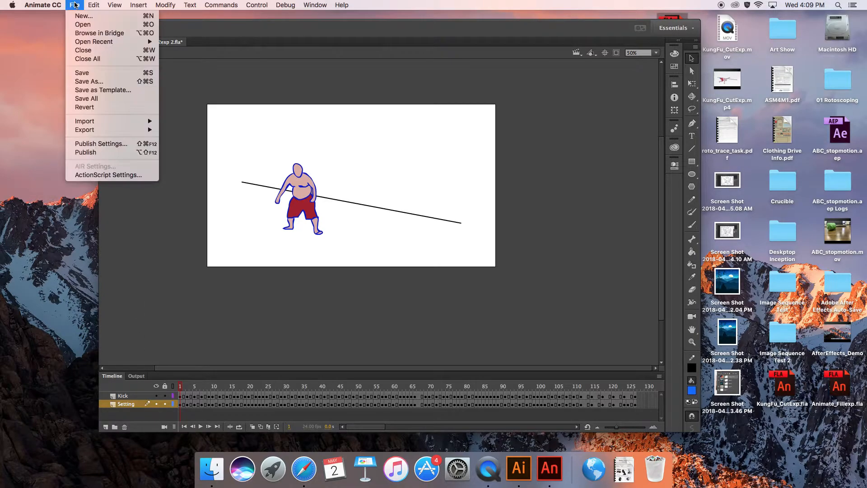
mouse_move(135, 130)
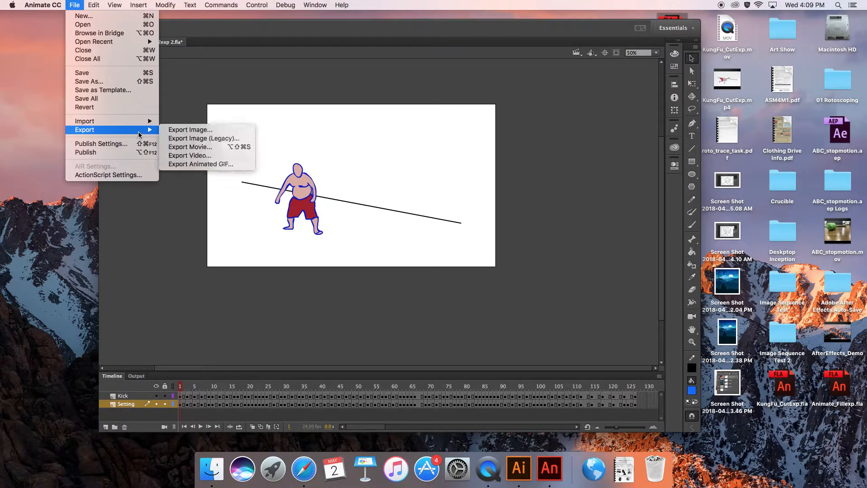
click(216, 156)
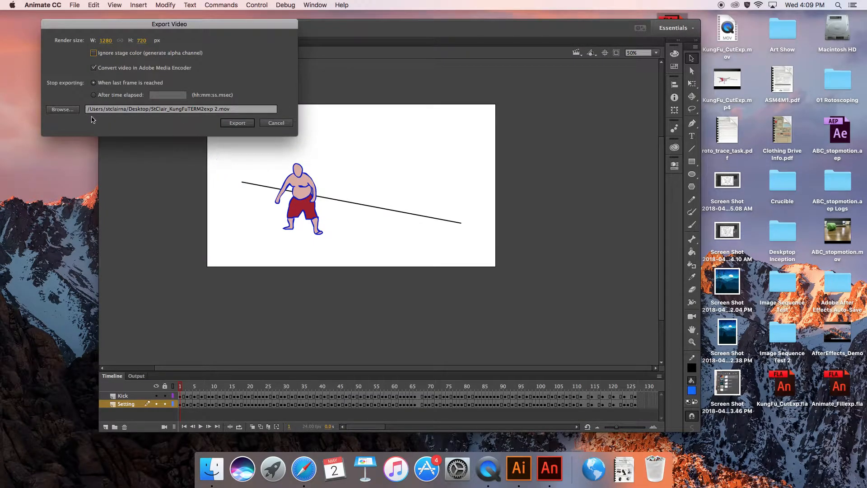
click(63, 109)
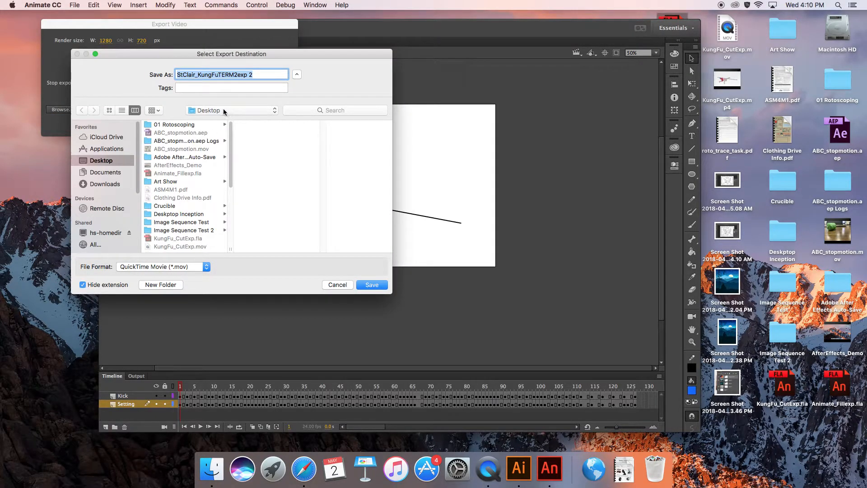
text(lastname_)
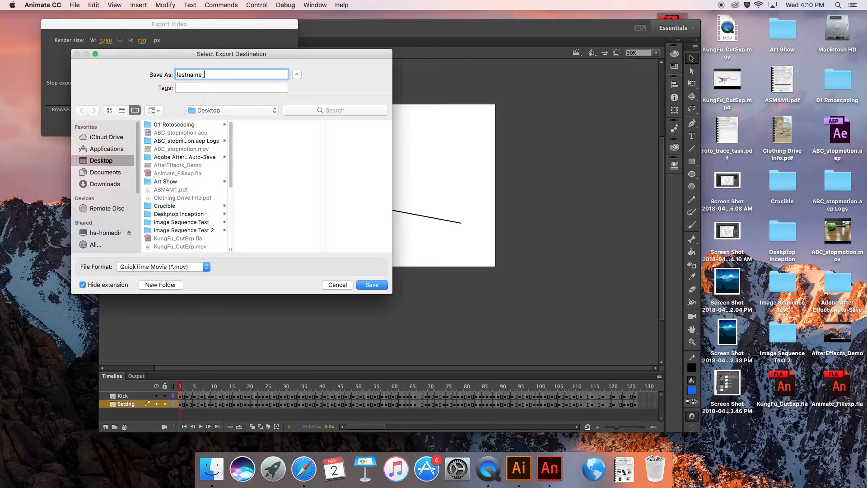
text(oto)
click(372, 284)
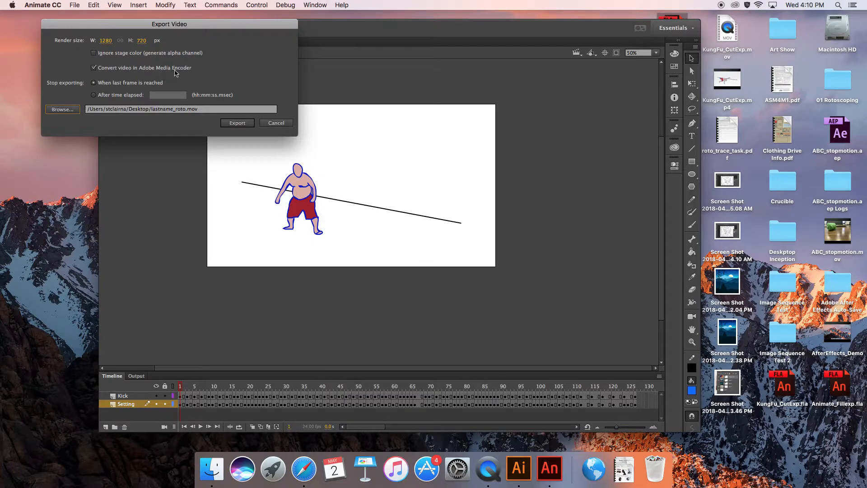
Export the video to Adobe Media Encoder and apply the HD 720p 23.976 preset to the queued H.264 item
click(233, 123)
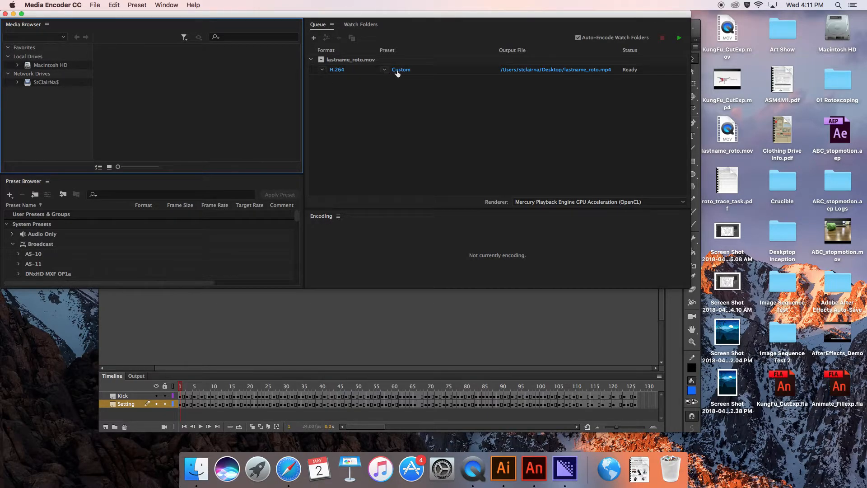
mouse_move(399, 72)
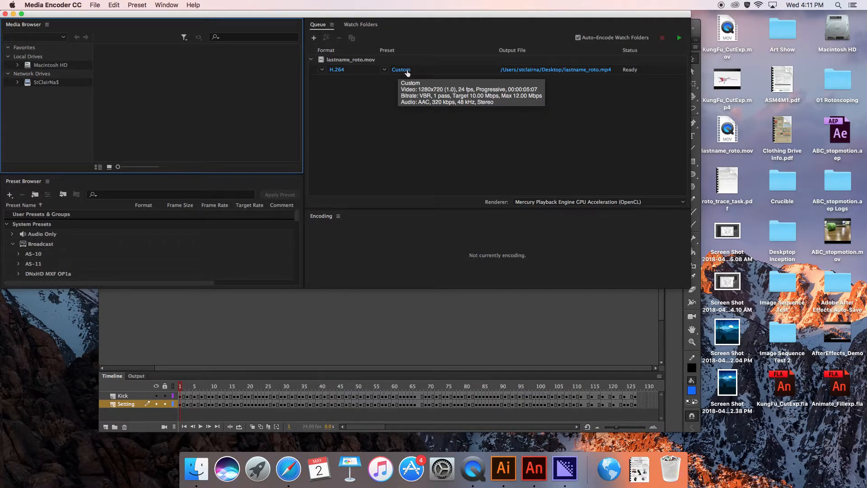
click(402, 72)
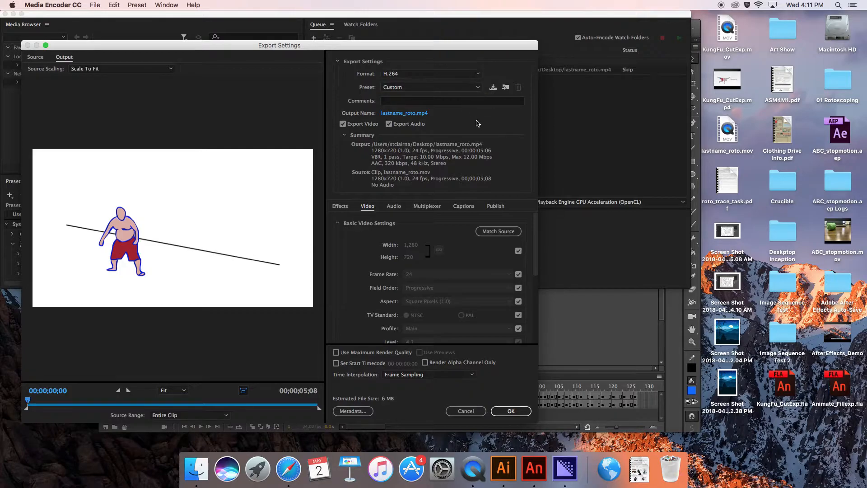
click(479, 90)
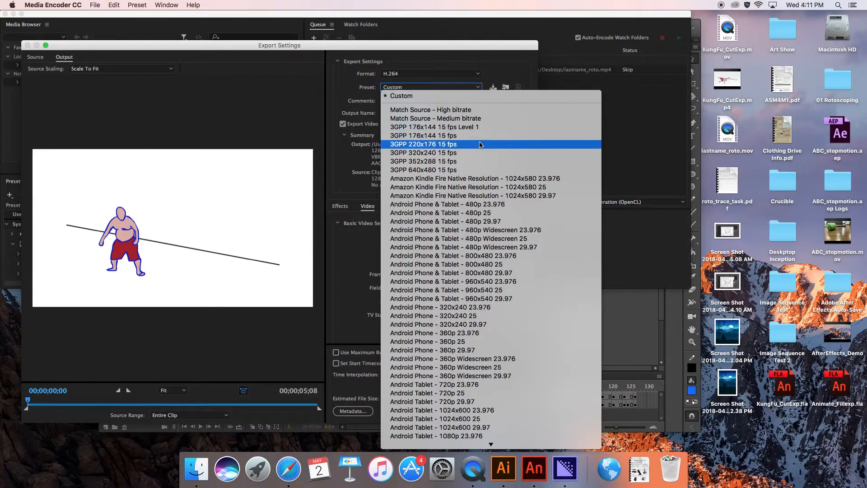
scroll(480, 144, down, 10)
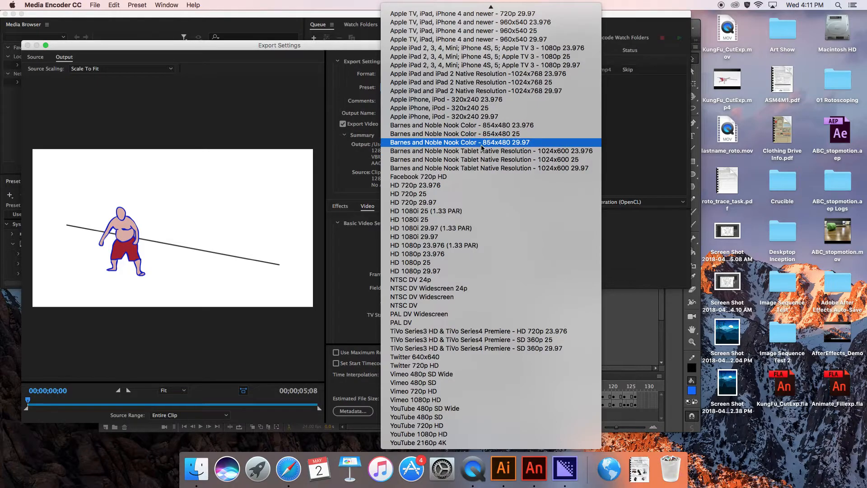
click(452, 189)
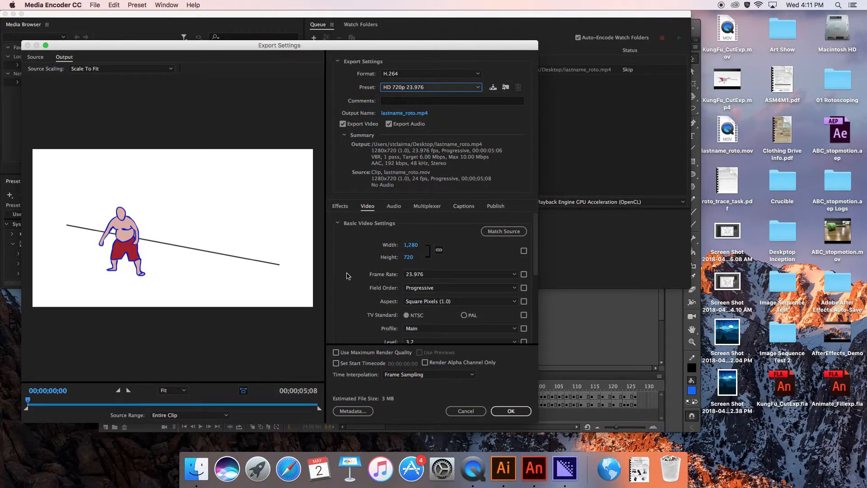
Set the output video's frame rate to 24 and accept the export settings
scroll(351, 266, down, 2)
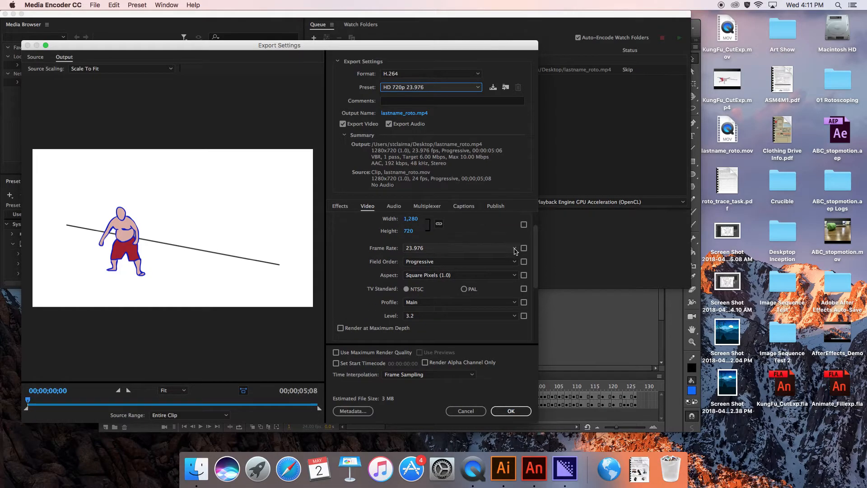
click(515, 249)
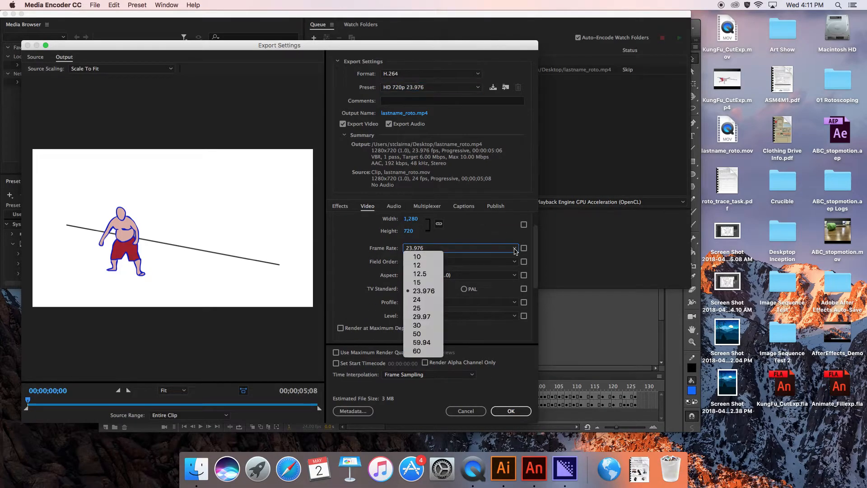
click(431, 302)
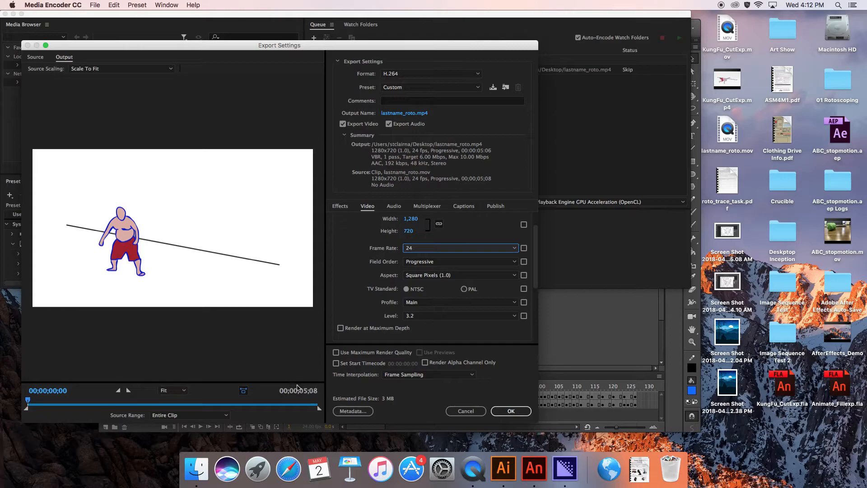
click(512, 411)
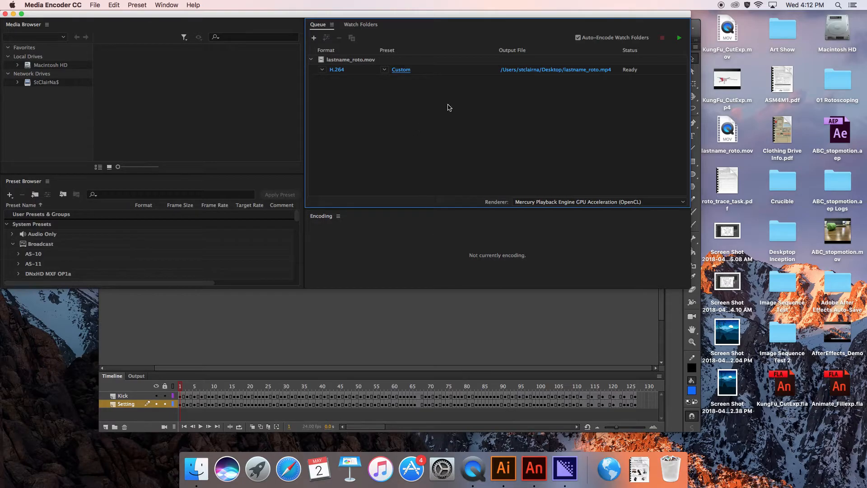
Set the output file to the MP4 video lastname_roto on the Desktop and encode the queue
click(528, 70)
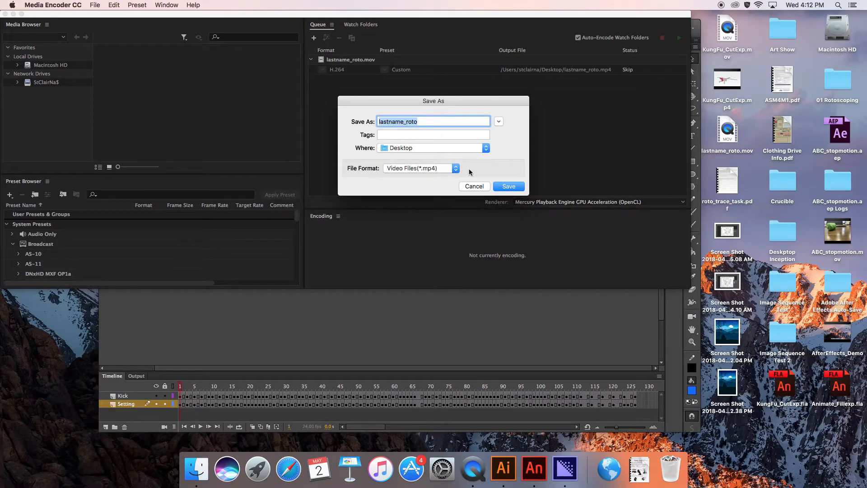
click(507, 187)
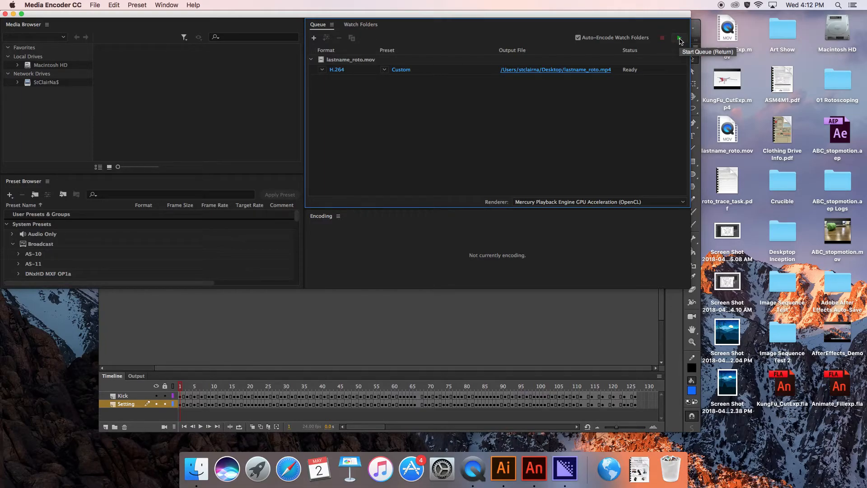
click(680, 39)
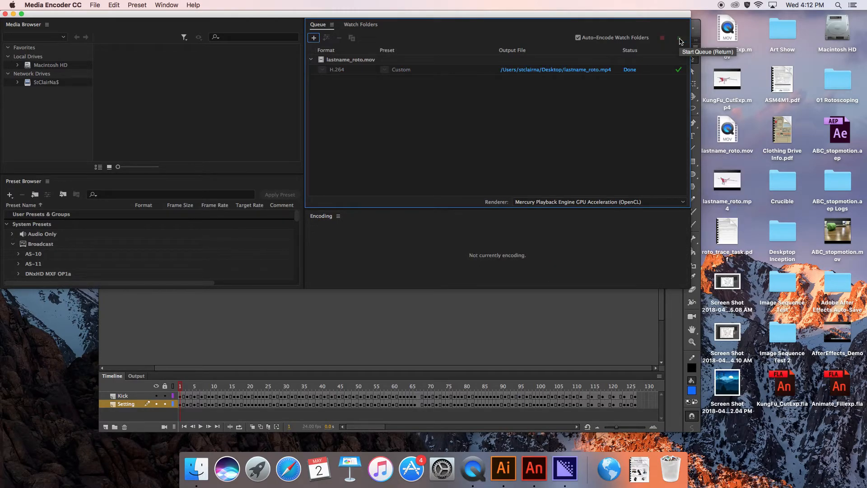
Play the encoded lastname_roto.mp4 from the Desktop through to its end in QuickTime Player and close it
double_click(738, 187)
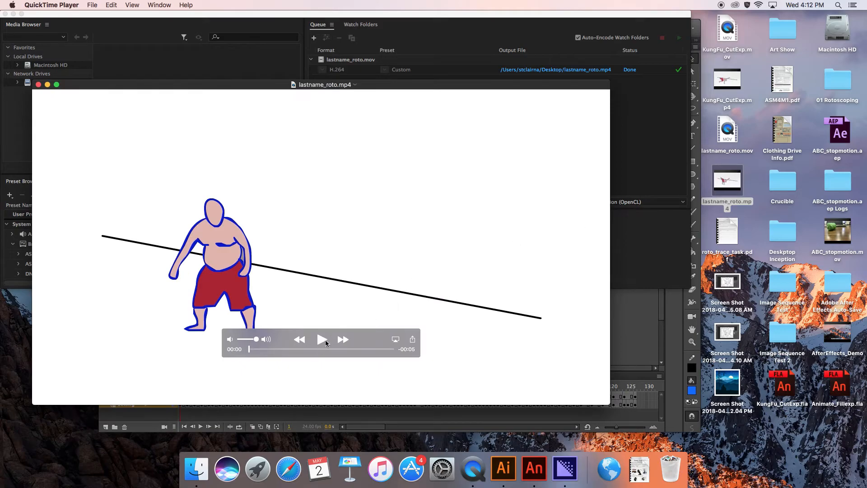
click(322, 340)
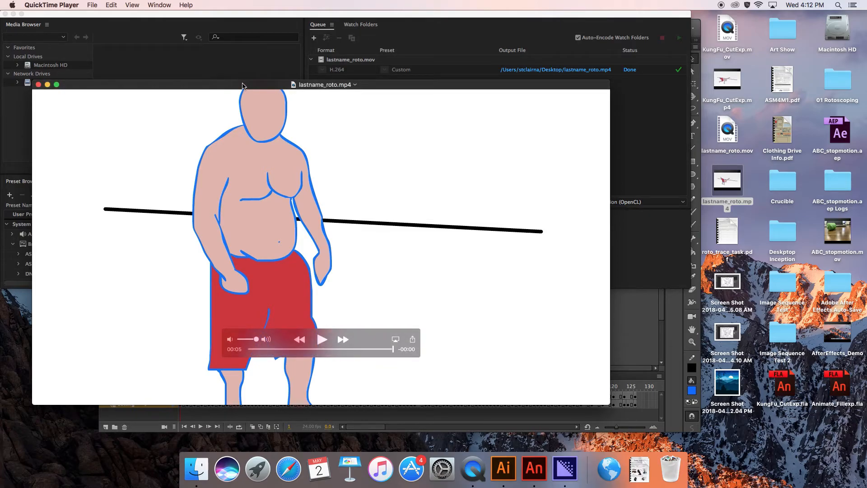
click(38, 85)
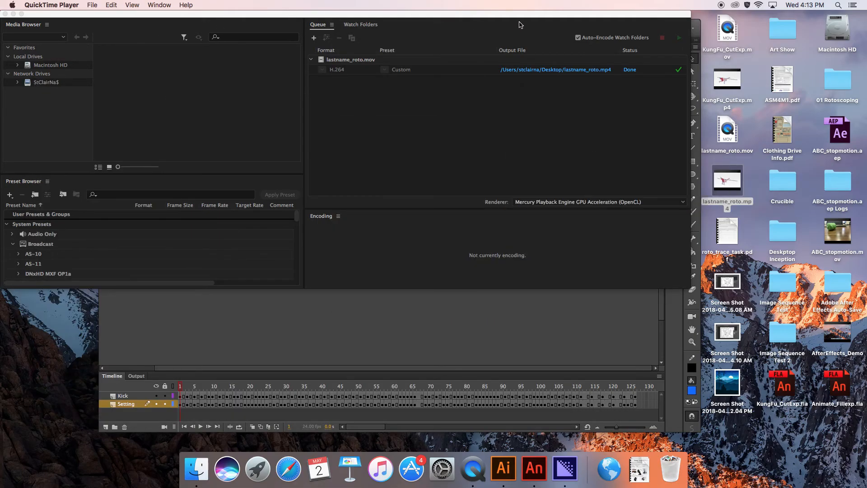
Close the Media Encoder window to return to the animation document
drag(544, 16, 560, 52)
click(6, 48)
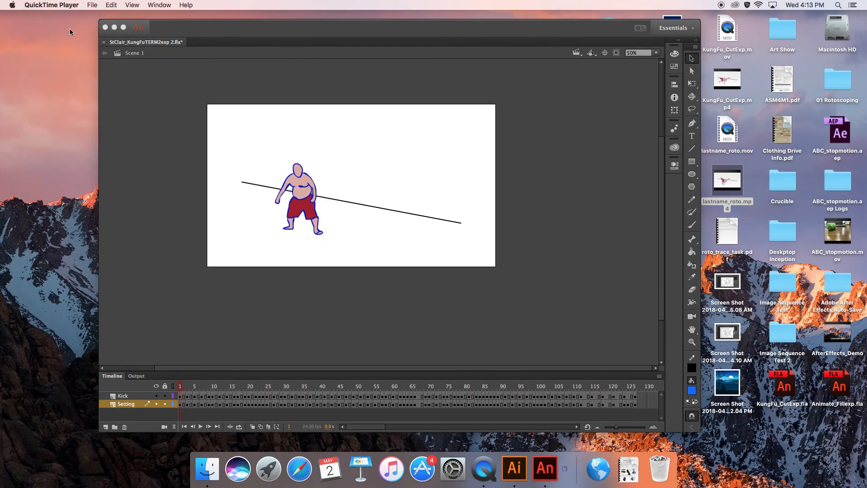